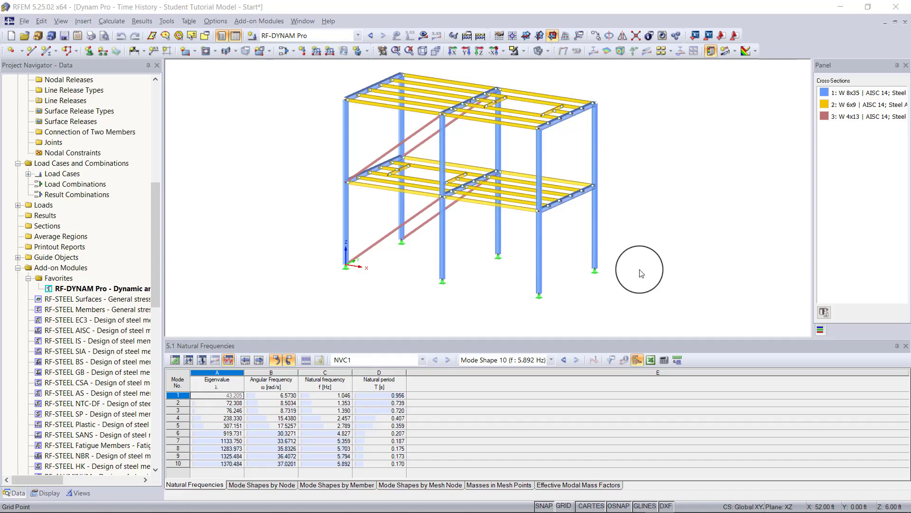
Step: Review the DLC1 time history, calculation and damping settings in RF-DYNAM Pro, then calculate
double_click(100, 288)
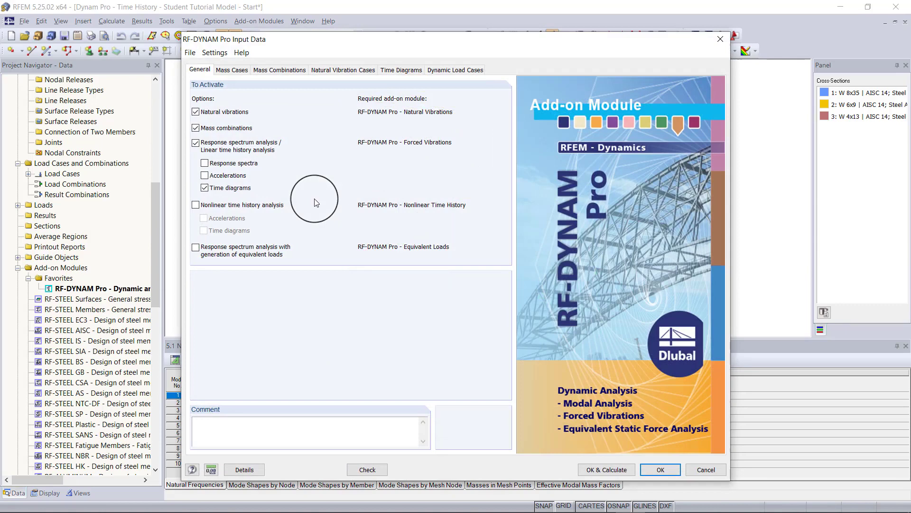
left_click(469, 69)
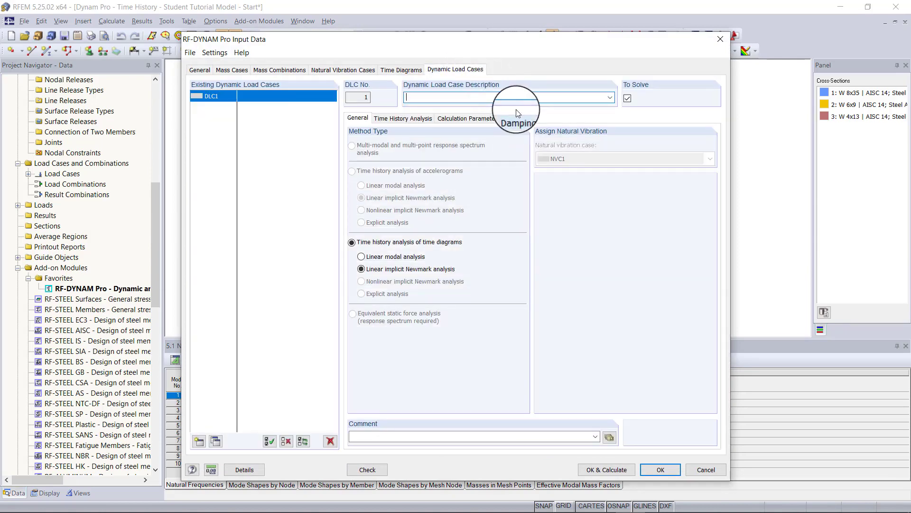
left_click(402, 118)
left_click(467, 118)
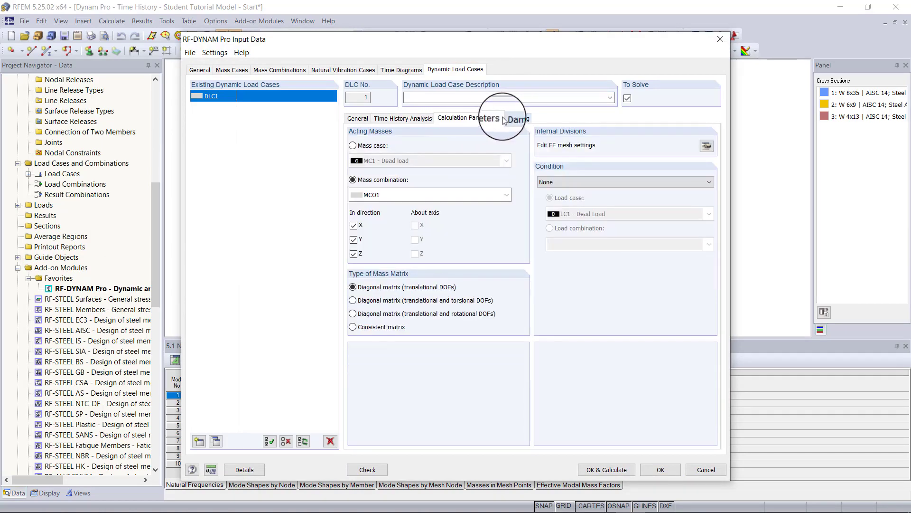
left_click(518, 118)
left_click(614, 471)
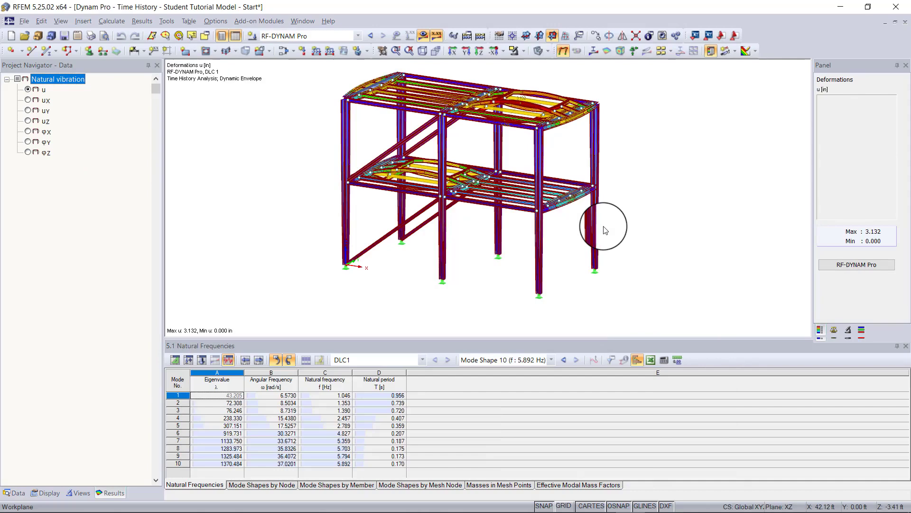
Step: Show the DLC1 support forces table, browsing time steps but keeping the dynamic envelope
left_click(296, 37)
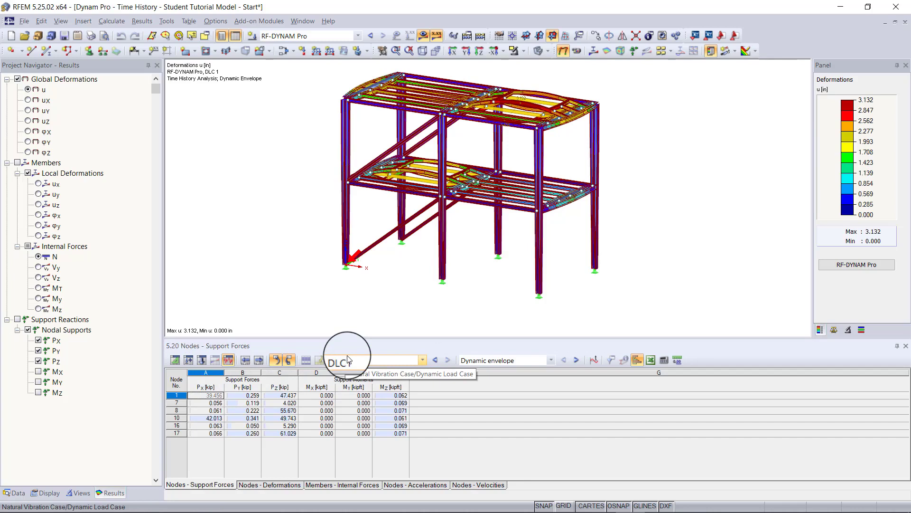
left_click(497, 361)
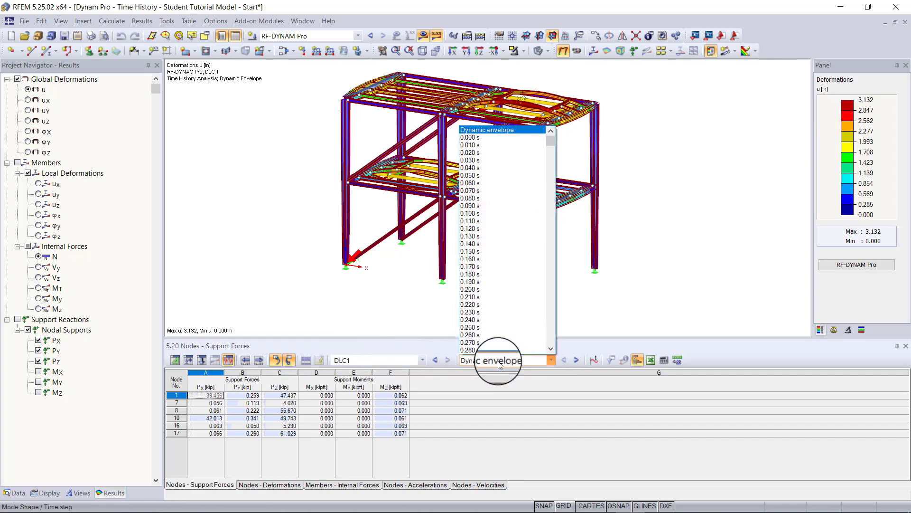
left_click(498, 361)
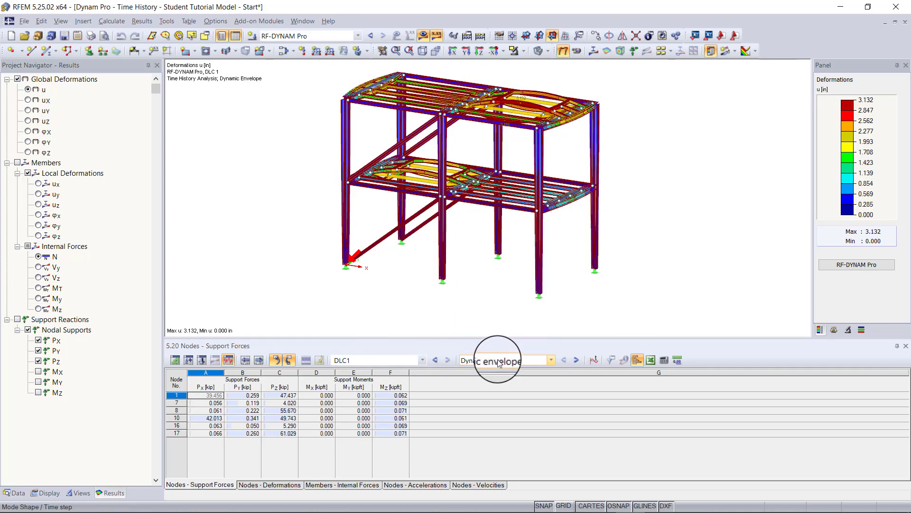
left_click(498, 361)
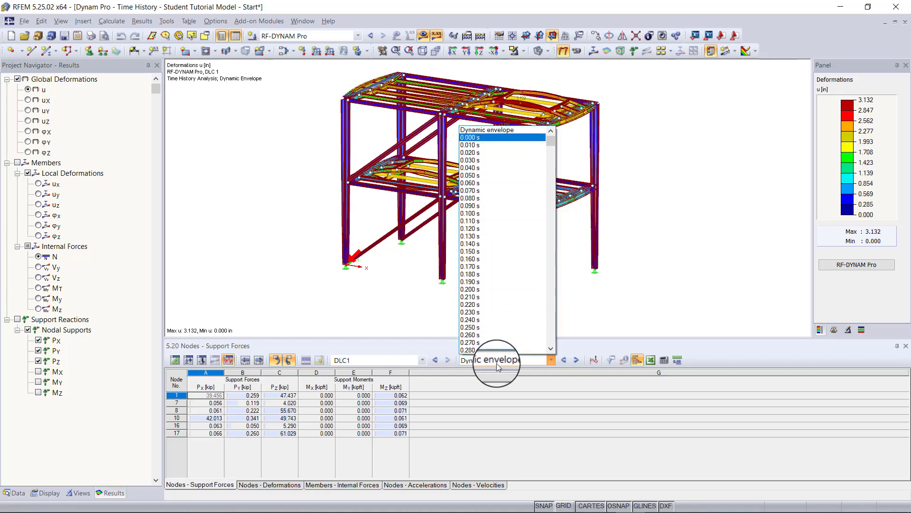
left_click(496, 365)
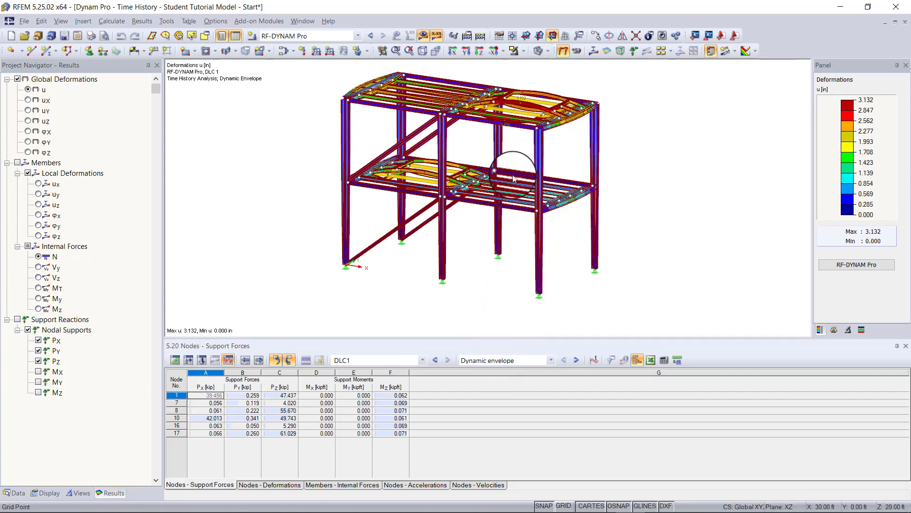
mouse_move(512, 213)
middle_mouse_down()
mouse_move(514, 165)
mouse_move(501, 178)
middle_mouse_up()
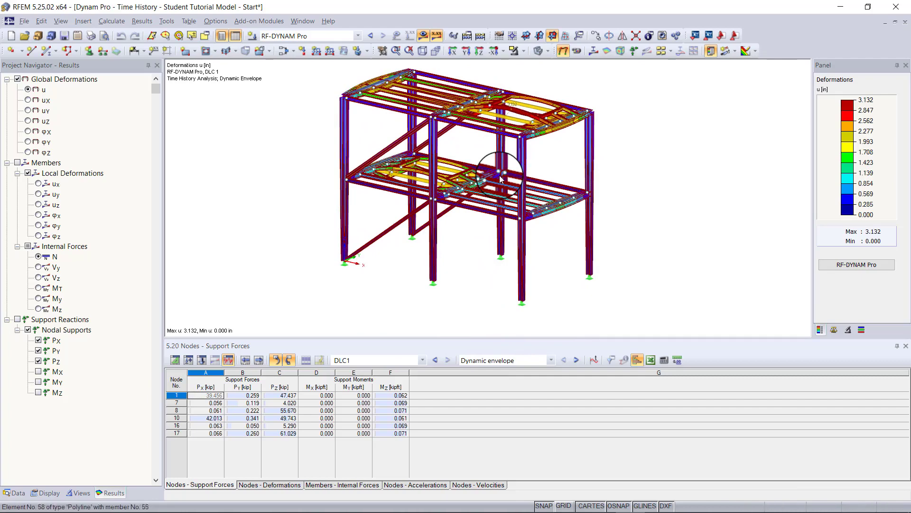
middle_click_drag(500, 179, 500, 179)
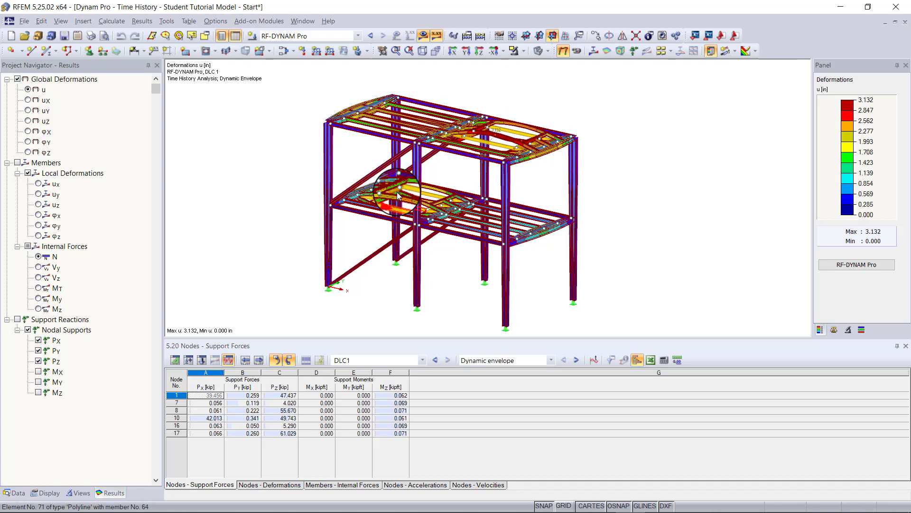
left_click(574, 46)
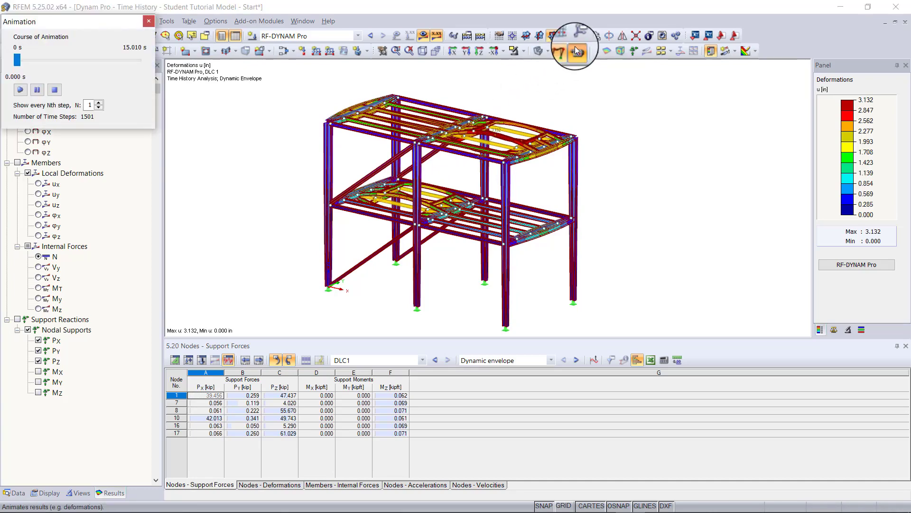
left_click(20, 91)
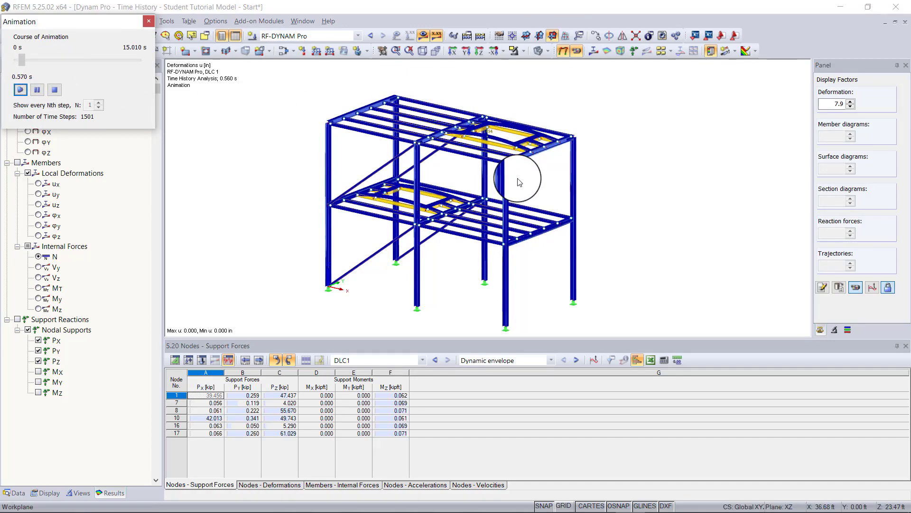
left_click(164, 36)
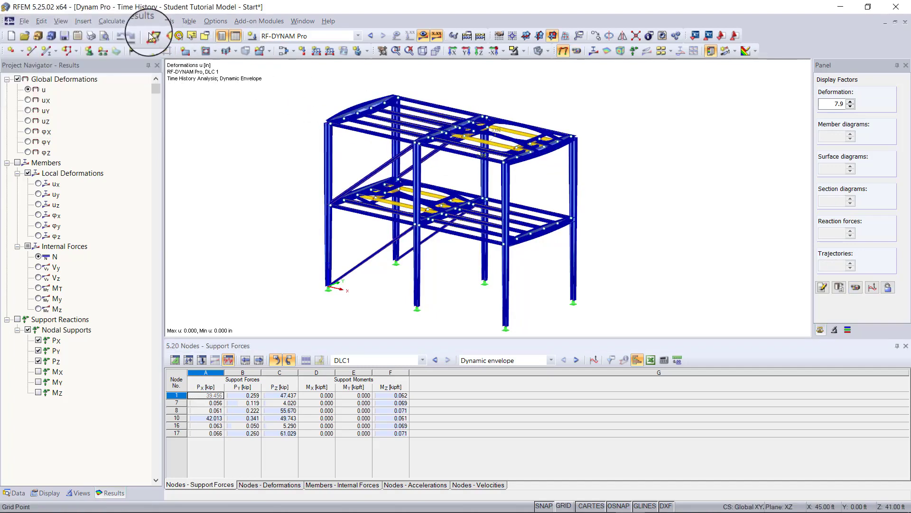
Step: Open the Time Course Monitor, set it to Nodes, and move it clear of the model
left_click(593, 361)
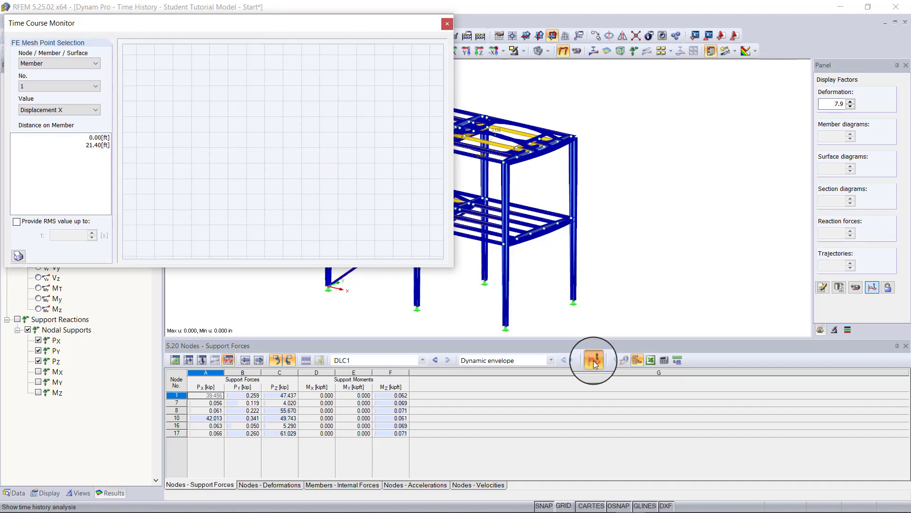
left_click_drag(273, 22, 437, 109)
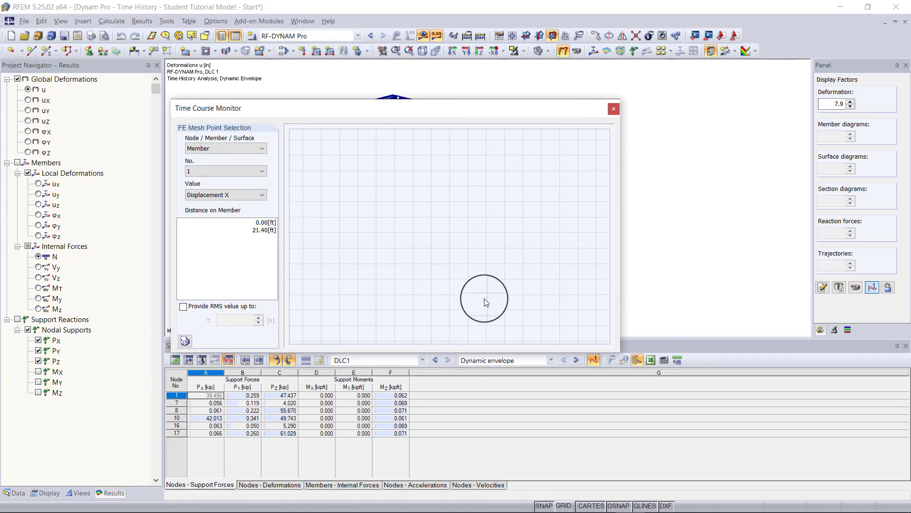
left_click(241, 148)
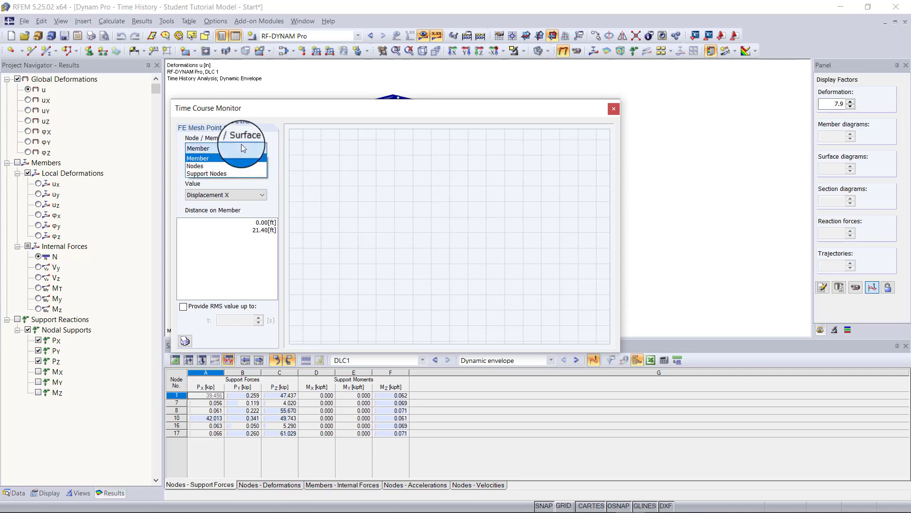
key("Down")
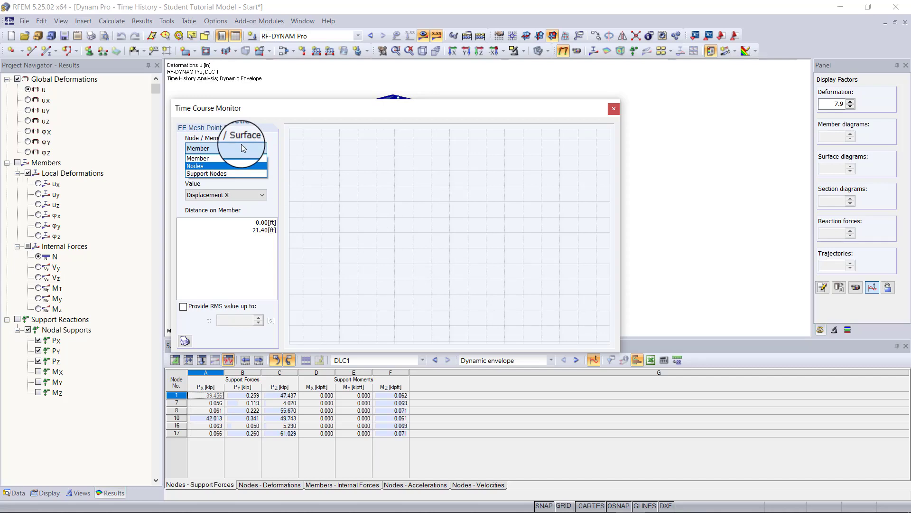
left_click(213, 165)
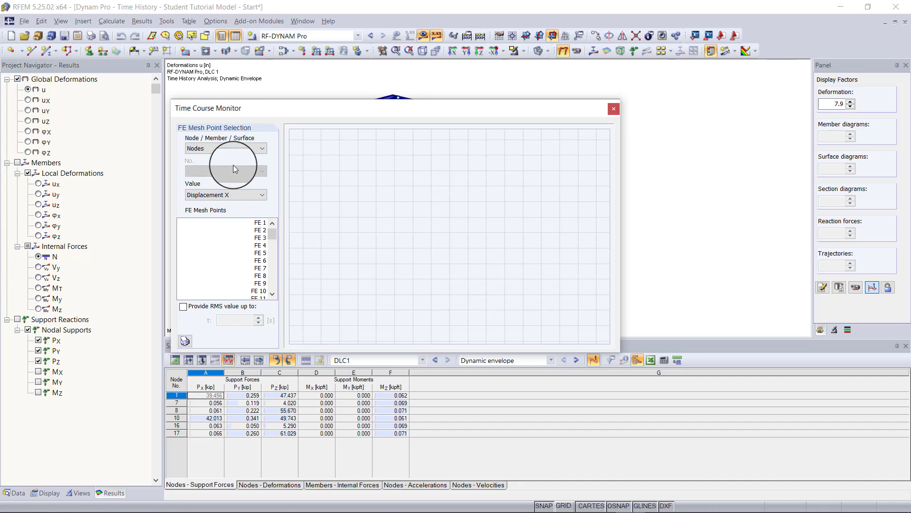
left_click_drag(390, 111, 342, 208)
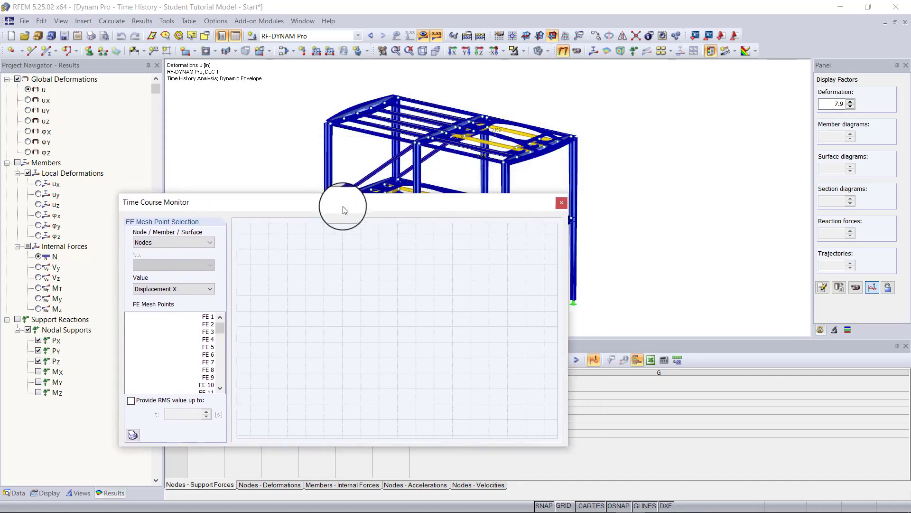
Step: Pick upper-floor FE mesh point 52 to plot its X-displacement over time
left_click(513, 147)
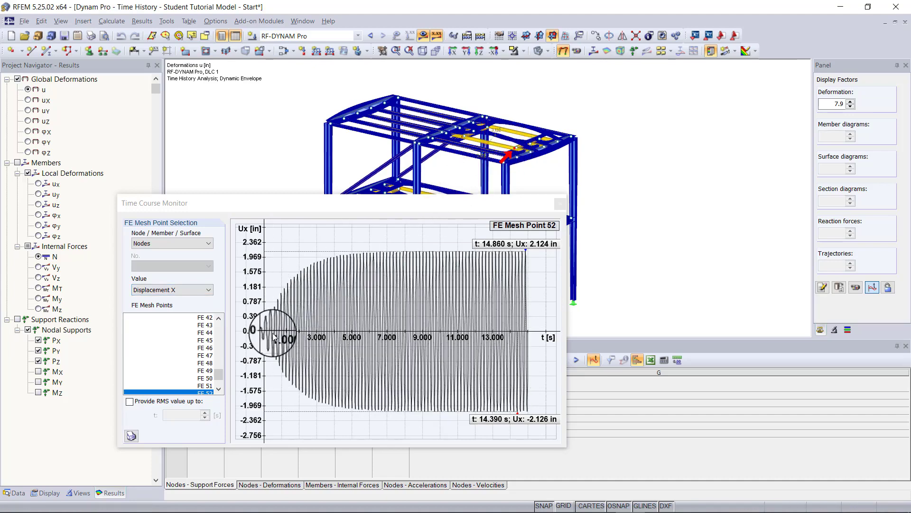
mouse_move(510, 255)
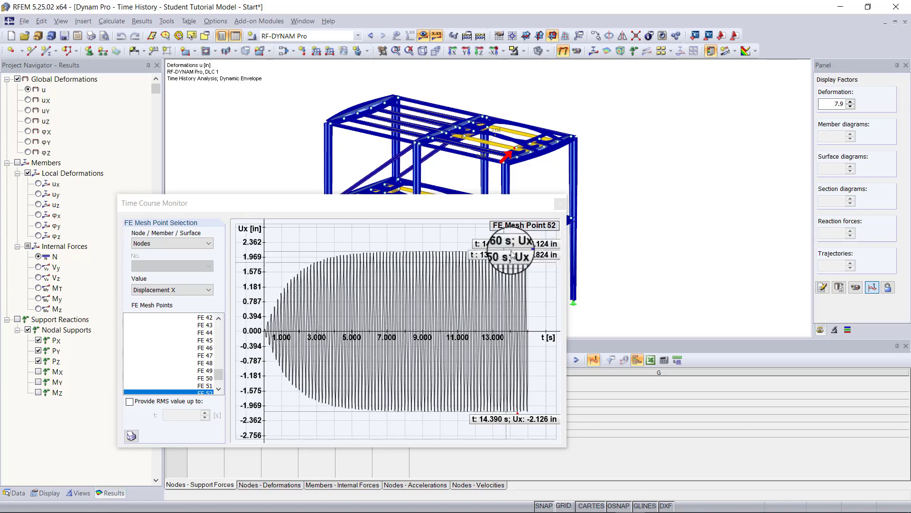
Step: Switch the monitored value for point 52 to Acceleration X
left_click(172, 290)
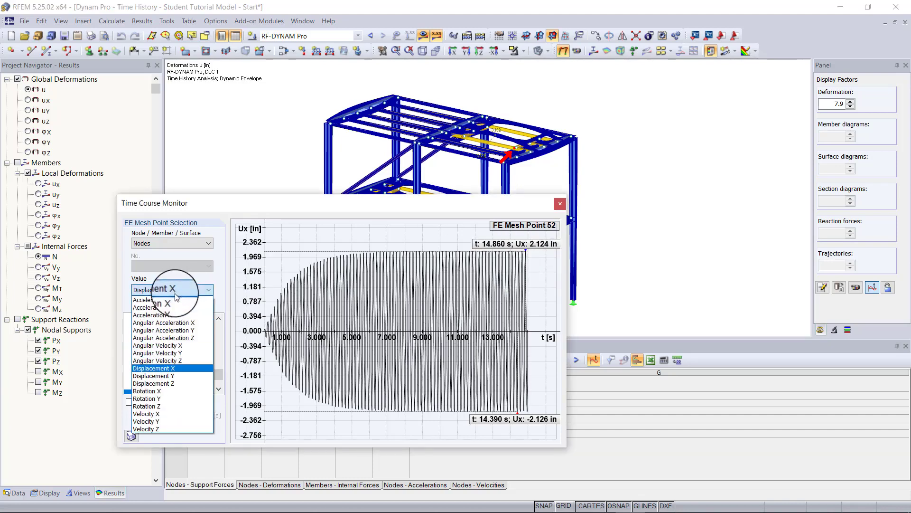
left_click(172, 299)
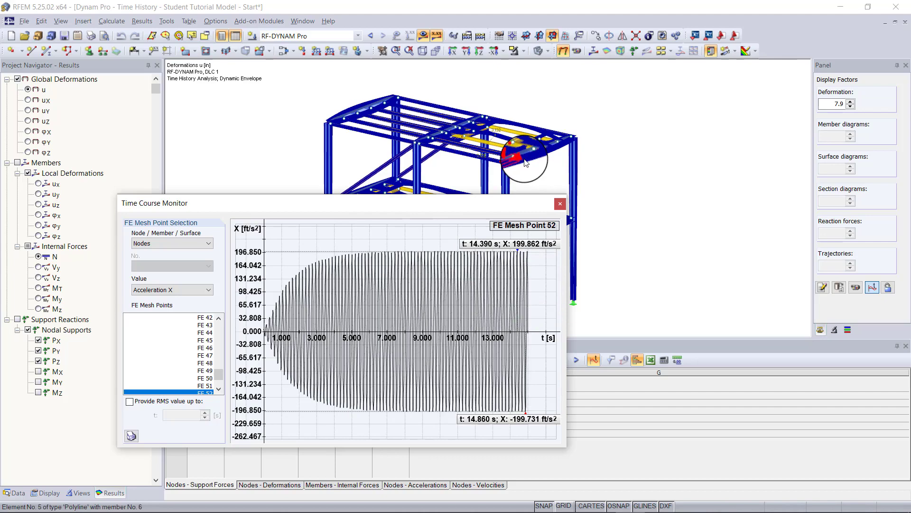
Step: Close the monitor and show NVC1 natural frequencies with mode shape 1 at 1.046 Hz
left_click(563, 205)
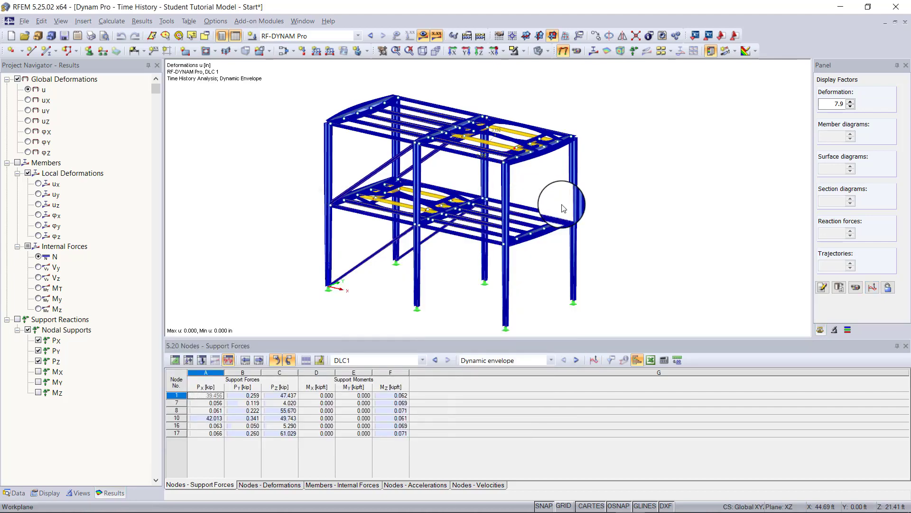
left_click(387, 360)
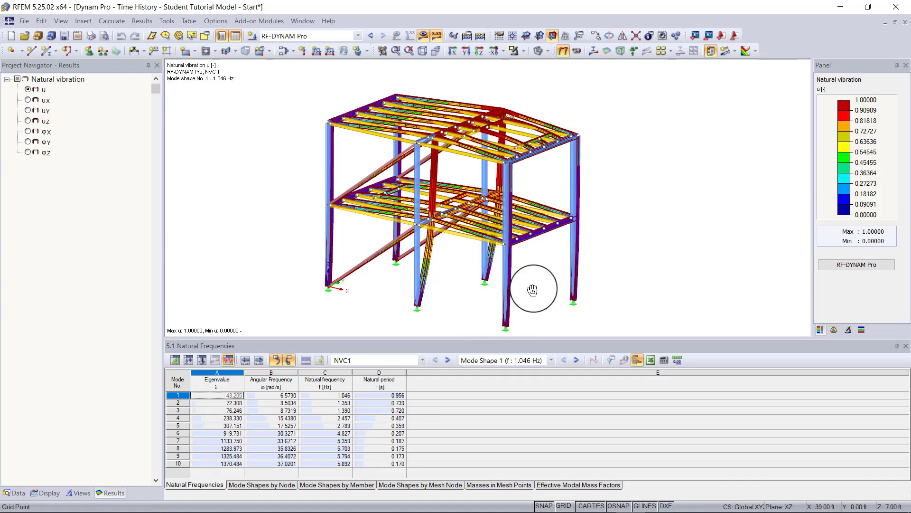
Step: Orbit the frame to a flat front XZ elevation of mode shape 1
middle_click_drag(532, 289, 611, 267)
right_click_drag(611, 267, 611, 265)
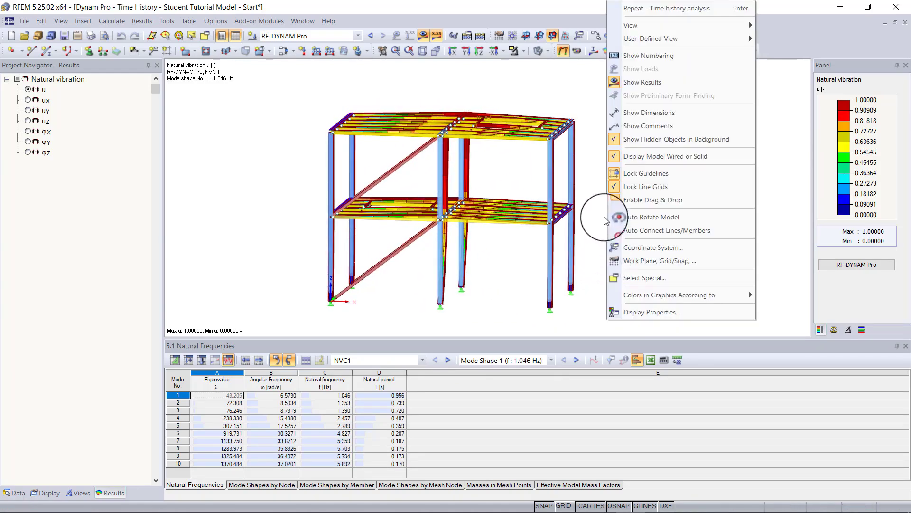
key("Escape")
middle_click_drag(596, 171, 620, 143)
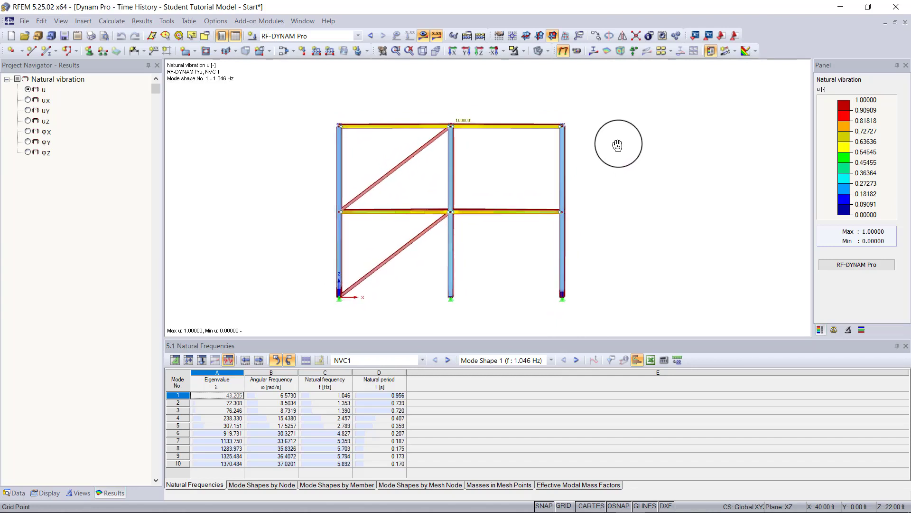
right_click(620, 143)
left_click(589, 161)
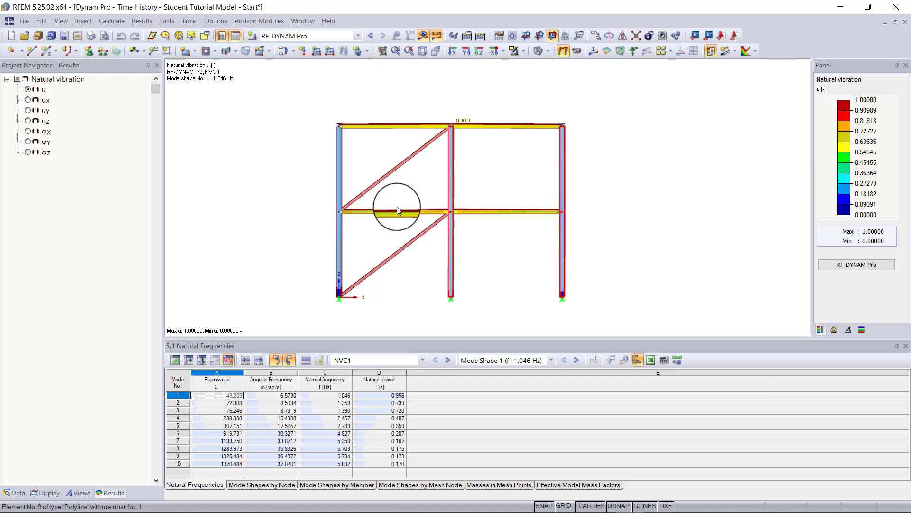
Step: Change members 5-15 and 88 from W 8x35 to AISC W 6x25, deleting the old results
double_click(339, 236)
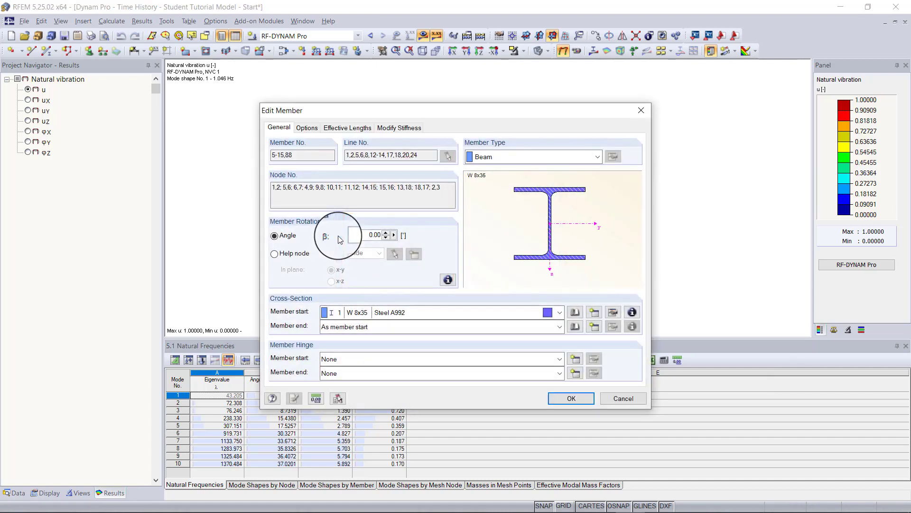
left_click(614, 313)
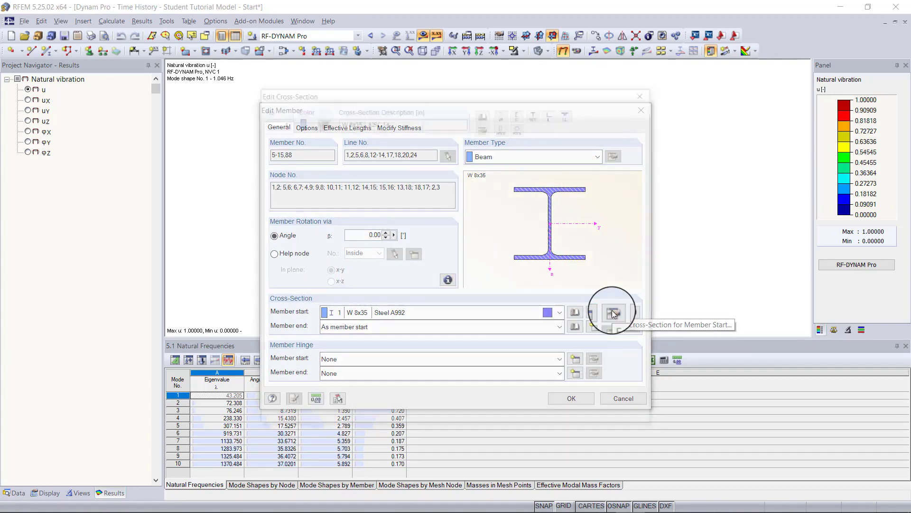
left_click(612, 313)
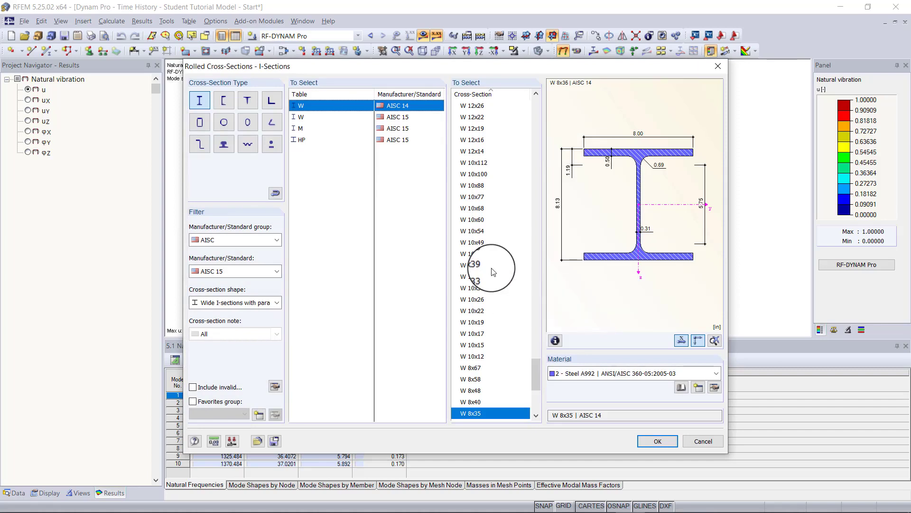
scroll(491, 271, "down", 4)
scroll(492, 268, "down", 2)
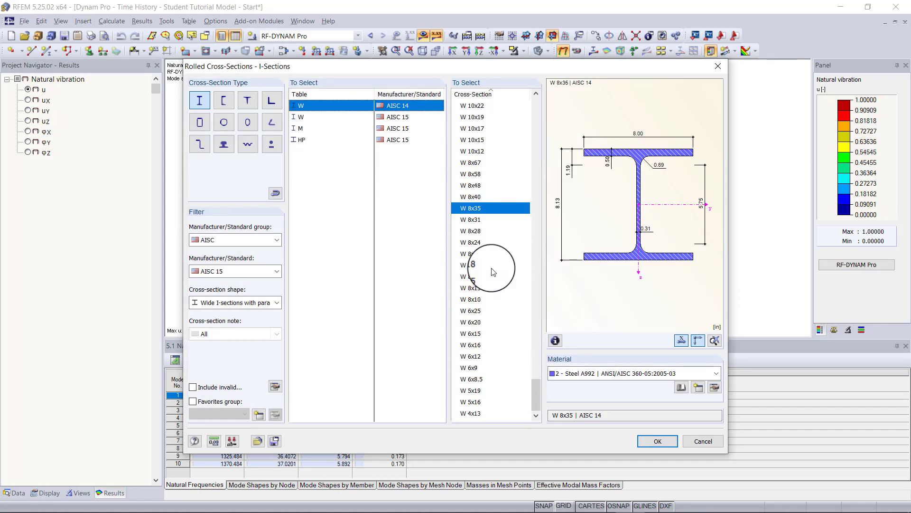
scroll(488, 305, "up", 3)
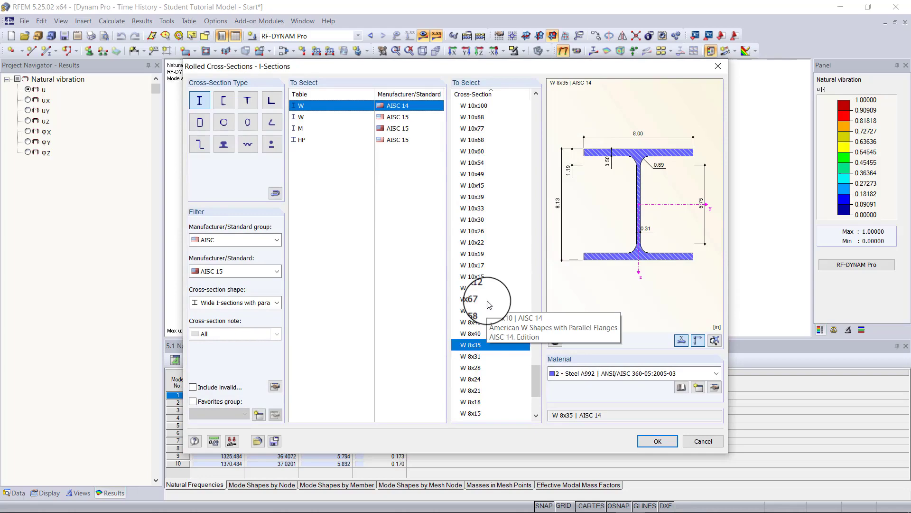
left_click(479, 345)
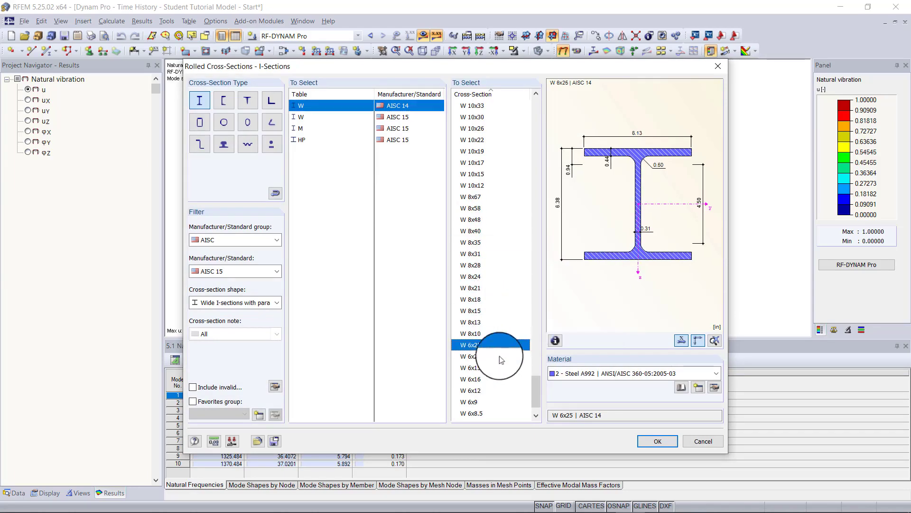
left_click(660, 442)
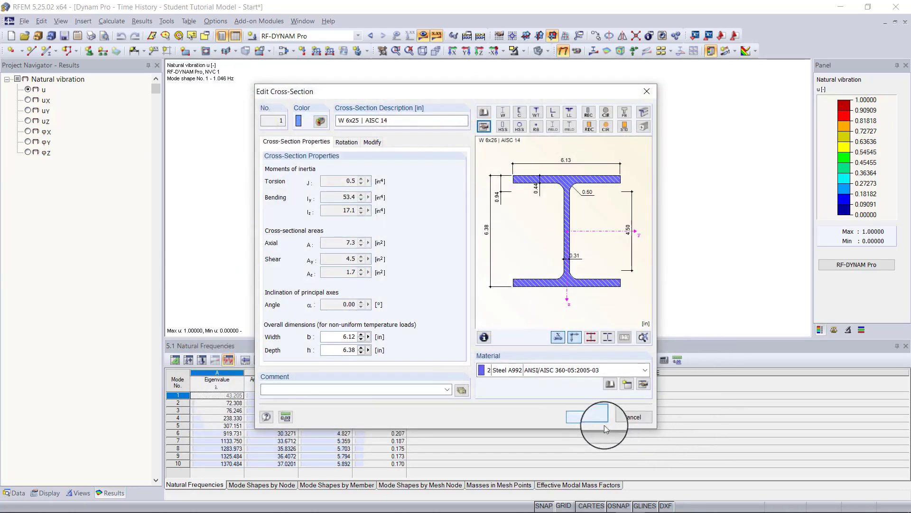
left_click(588, 417)
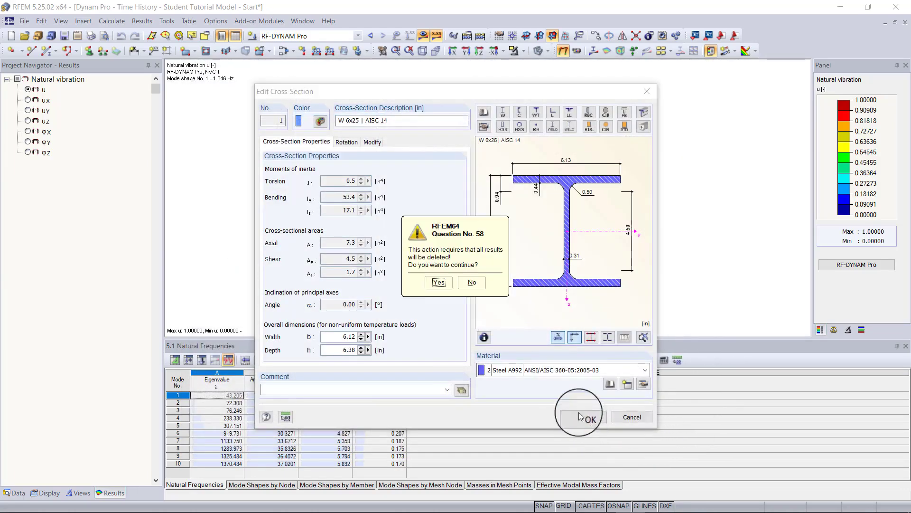
left_click(439, 282)
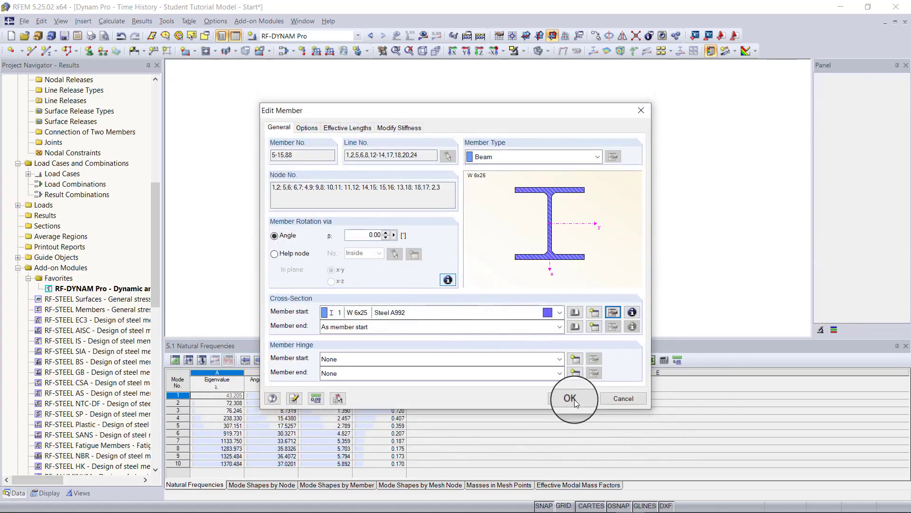
left_click(571, 399)
key("F8")
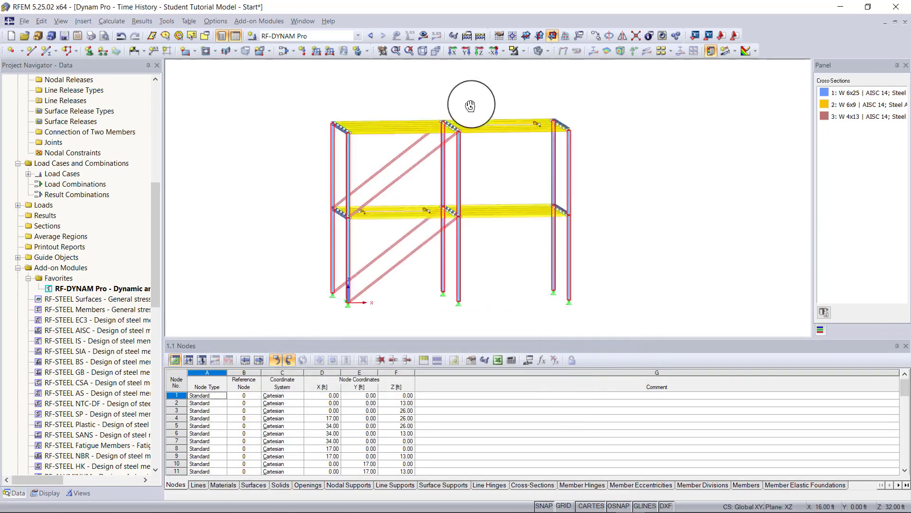
Step: Recalculate the model with the W 6x25 columns
right_click(470, 86)
key("Escape")
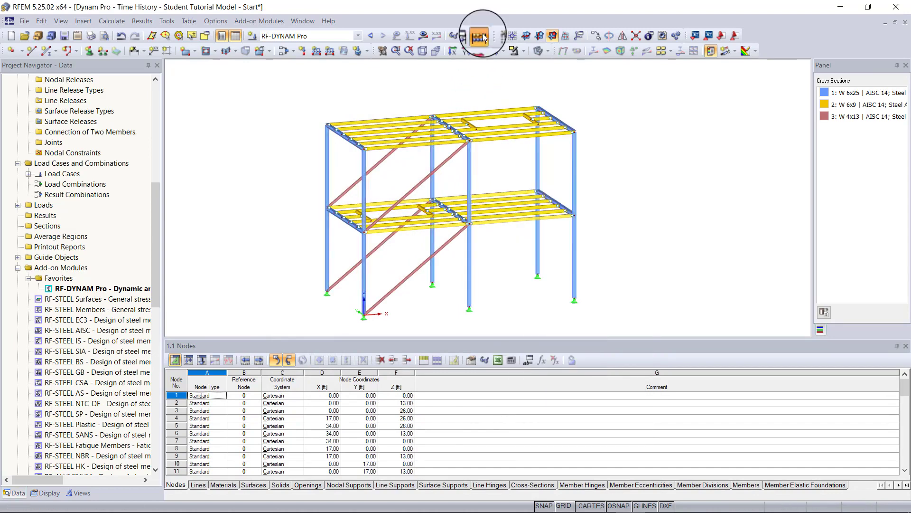
left_click(481, 36)
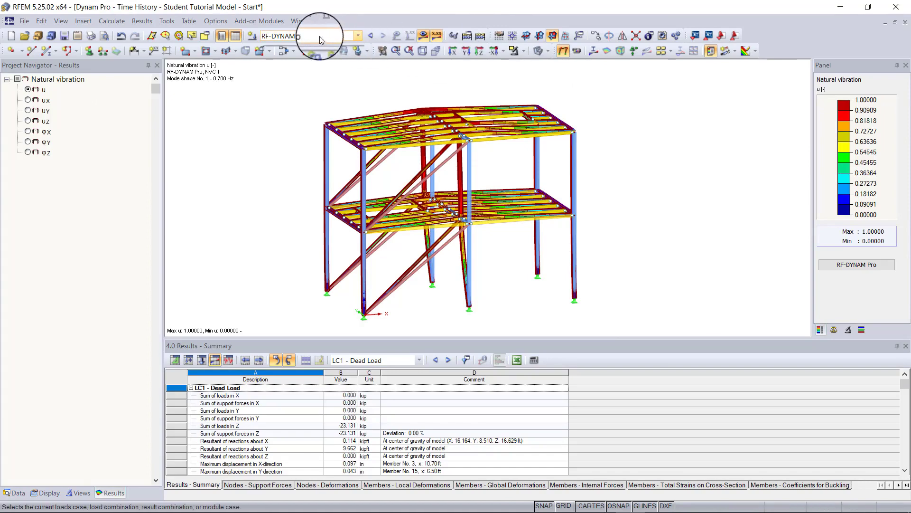
Step: Show natural frequencies, with mode 1 at 0.700 Hz, then switch the results table to DLC1
left_click(228, 360)
left_click(422, 360)
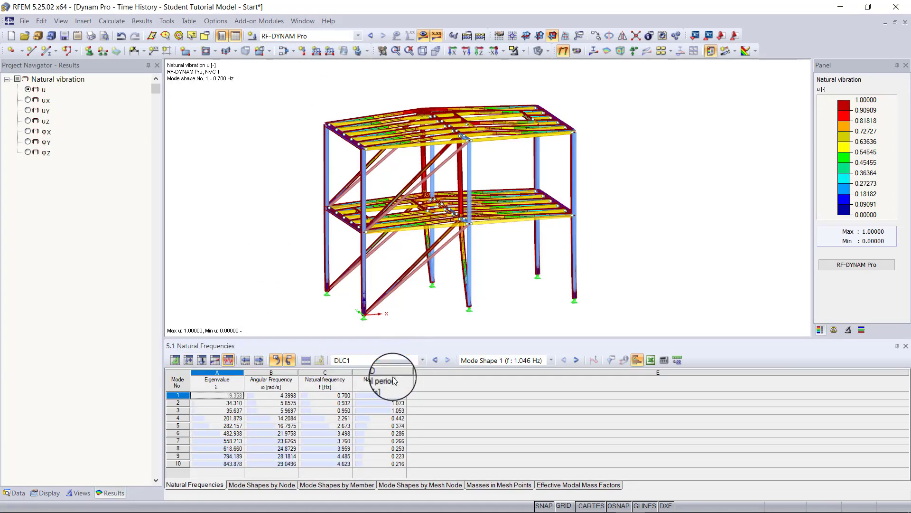
left_click(385, 378)
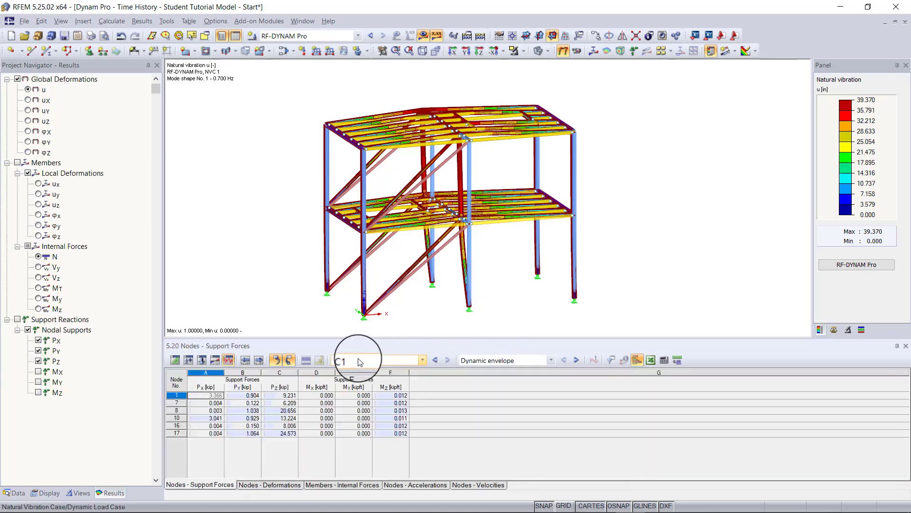
Step: Plot Acceleration X at FE mesh point 52, peaking near ±19 ft/s², then close the monitor
left_click(595, 360)
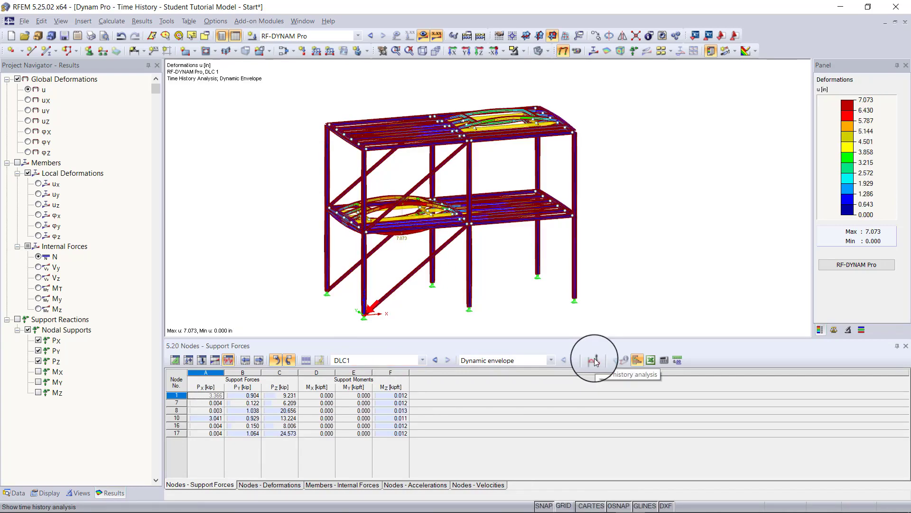
left_click(595, 360)
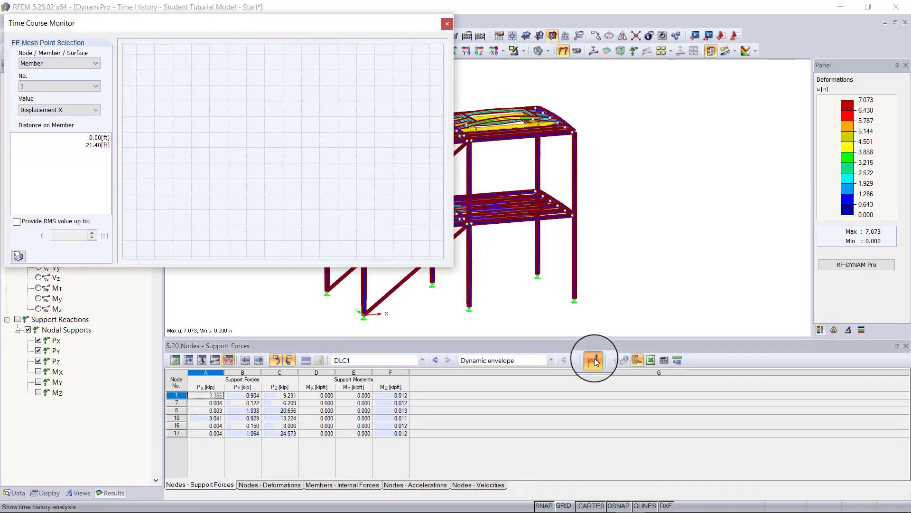
left_click(95, 62)
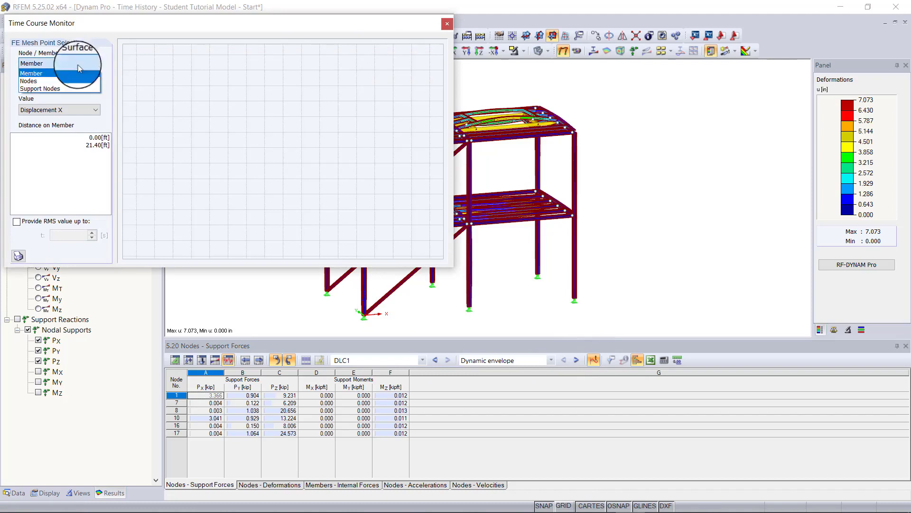
left_click(79, 75)
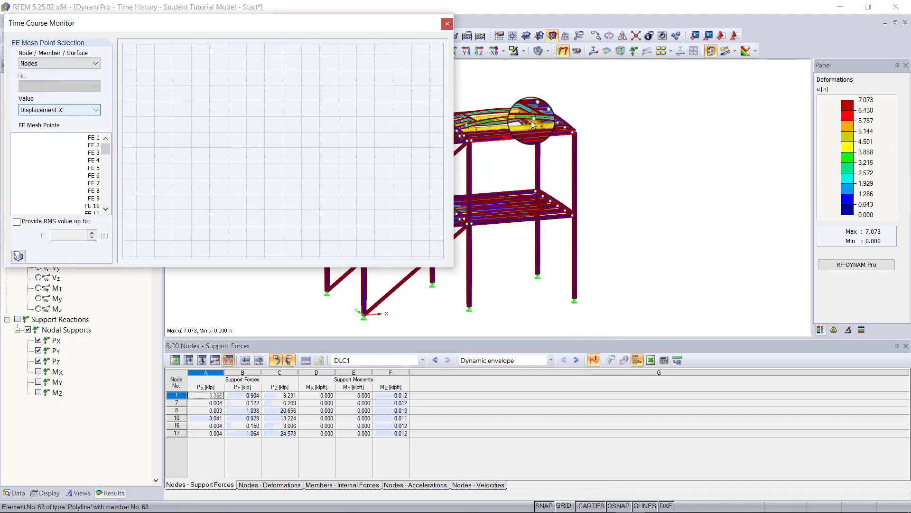
left_click(60, 110)
left_click(51, 119)
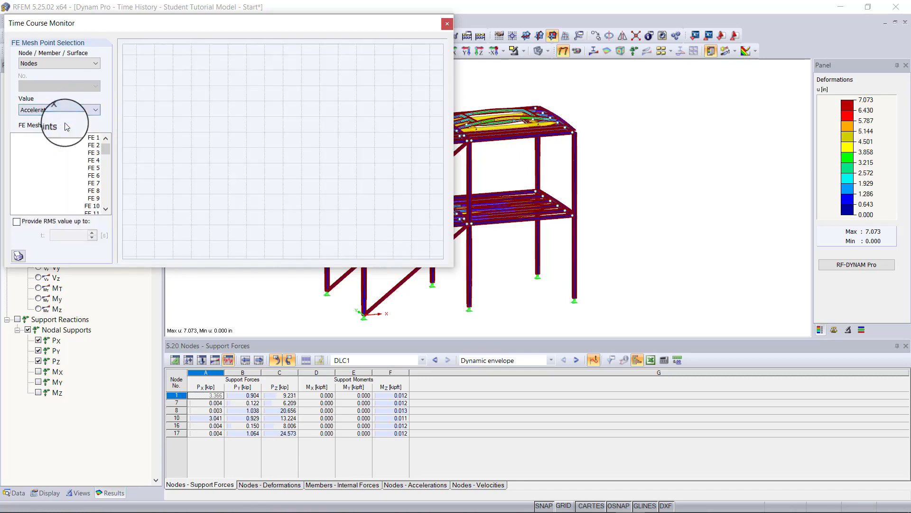
left_click(538, 124)
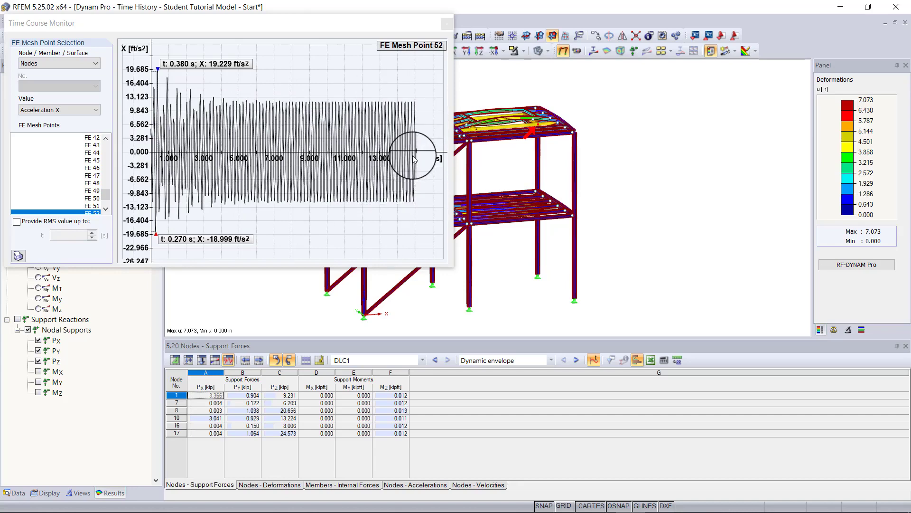
key("Escape")
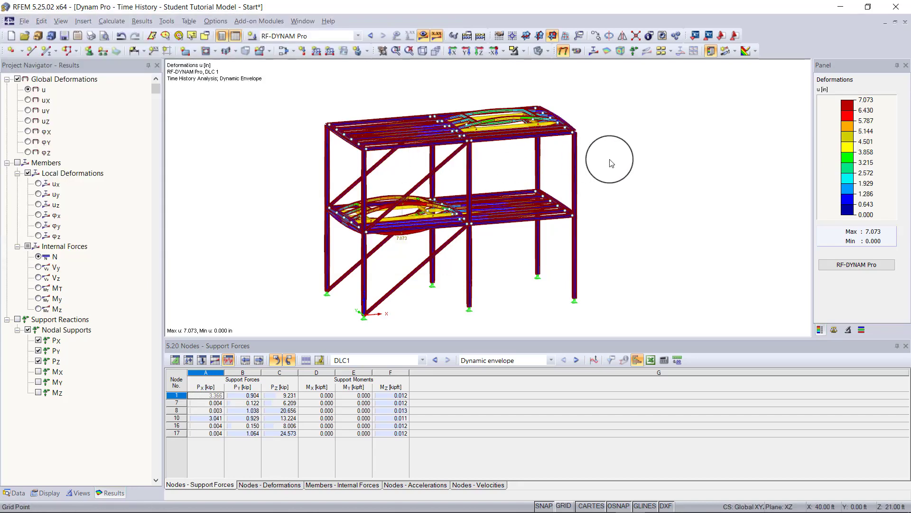